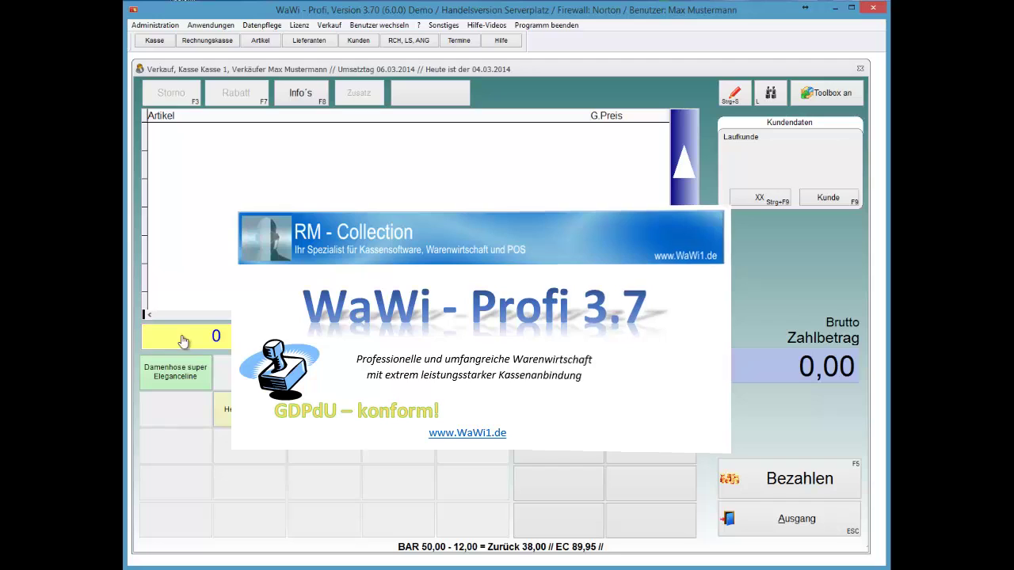
- Add one piece of "Heutiger Artikel" from the Damenhosen group to the sale
{"action": "key", "text": "shift+Tab"}
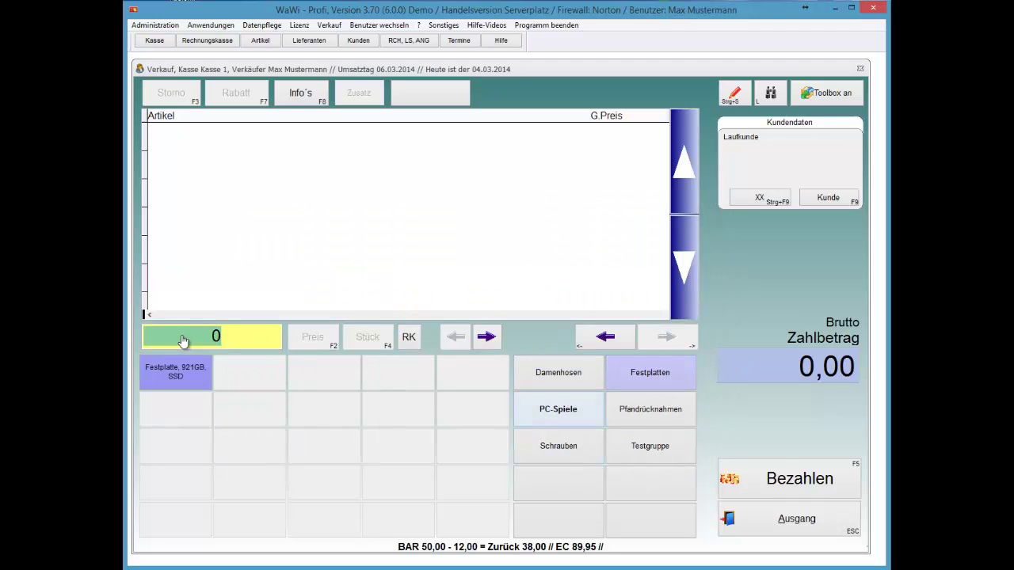
{"action": "key", "text": "shift+Tab"}
{"action": "key", "text": "Return"}
{"action": "key", "text": "Tab"}
{"action": "key", "text": "Return"}
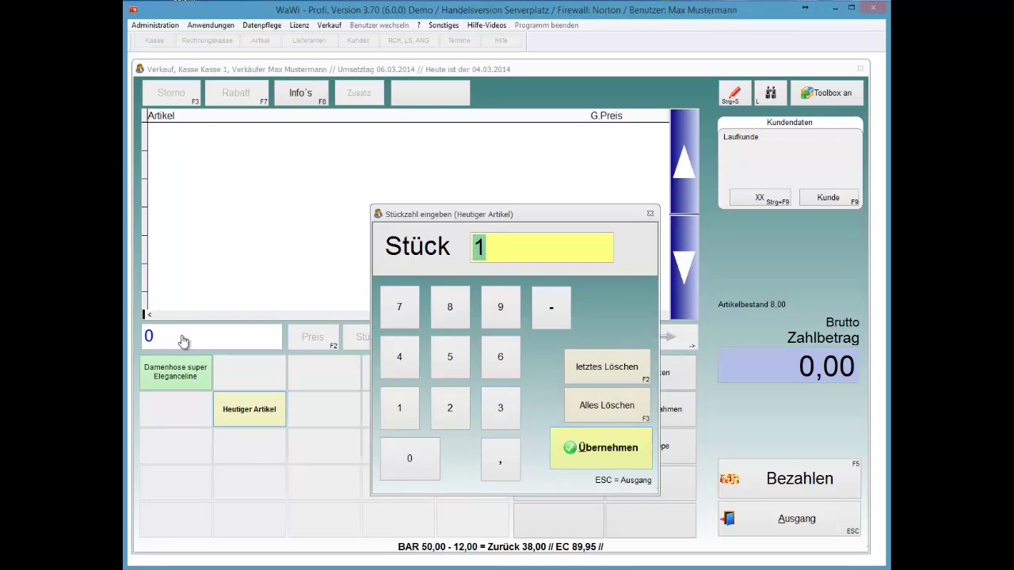
{"action": "key", "text": "Return"}
- Settle the sale in cash with 20 received and book it without printing a receipt
{"action": "key", "text": "F5"}
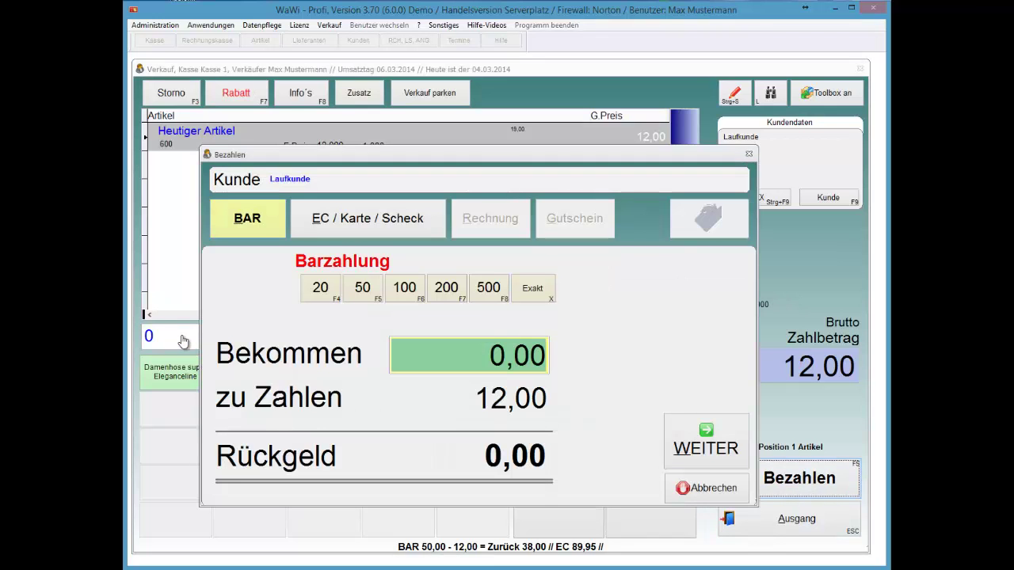
{"action": "key", "text": "F4"}
{"action": "key", "text": "Return"}
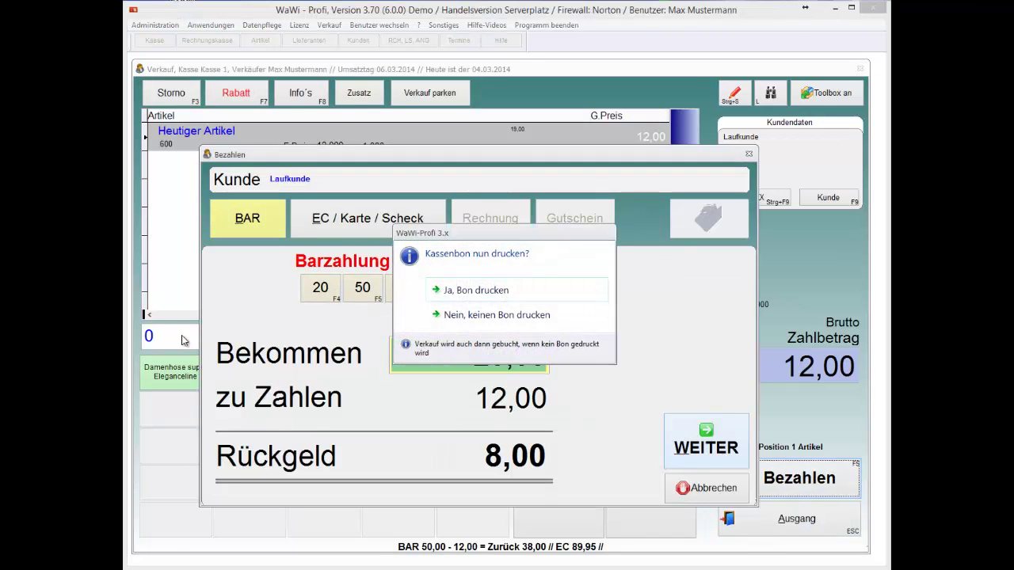
{"action": "key", "text": "Down"}
{"action": "key", "text": "Return"}
- Add three pieces of "Damenhose super Eleganceline" to a new sale
{"action": "key", "text": "Return"}
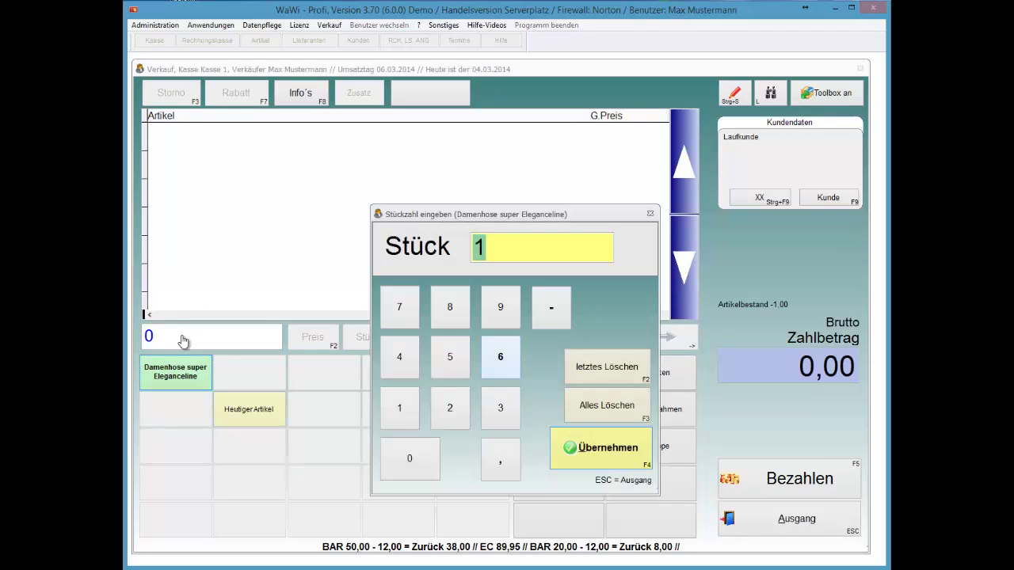
{"action": "type", "text": "3"}
{"action": "key", "text": "Return"}
- Pay the trousers sale in cash with 500 received and book it without a receipt
{"action": "key", "text": "F5"}
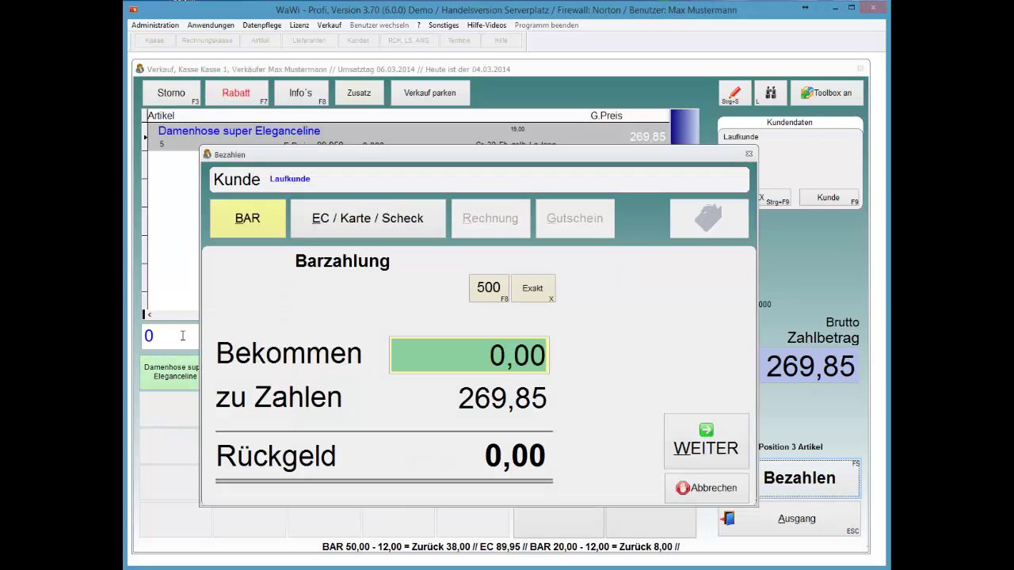
{"action": "key", "text": "F8"}
{"action": "key", "text": "Return"}
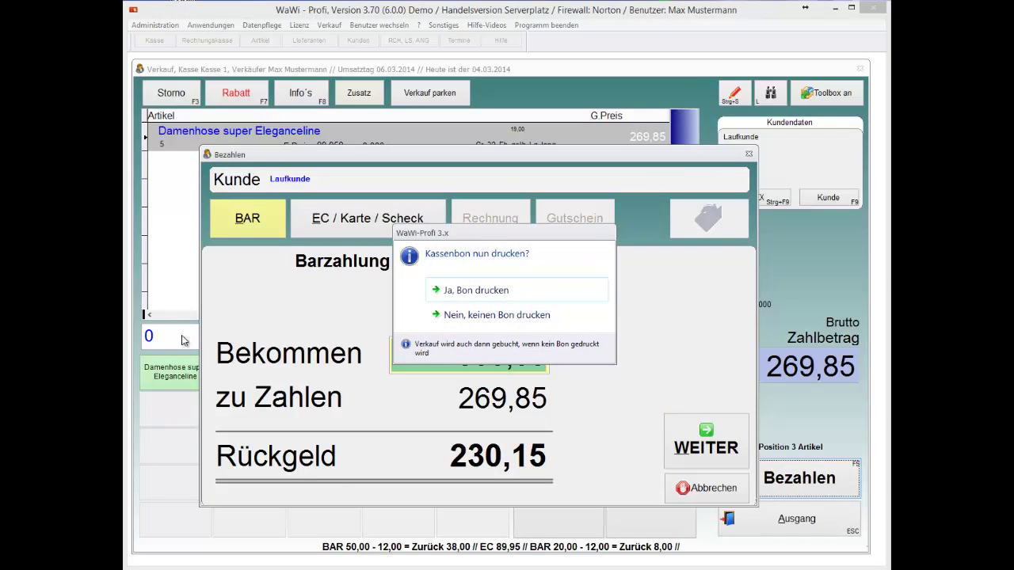
{"action": "key", "text": "Down"}
{"action": "key", "text": "Return"}
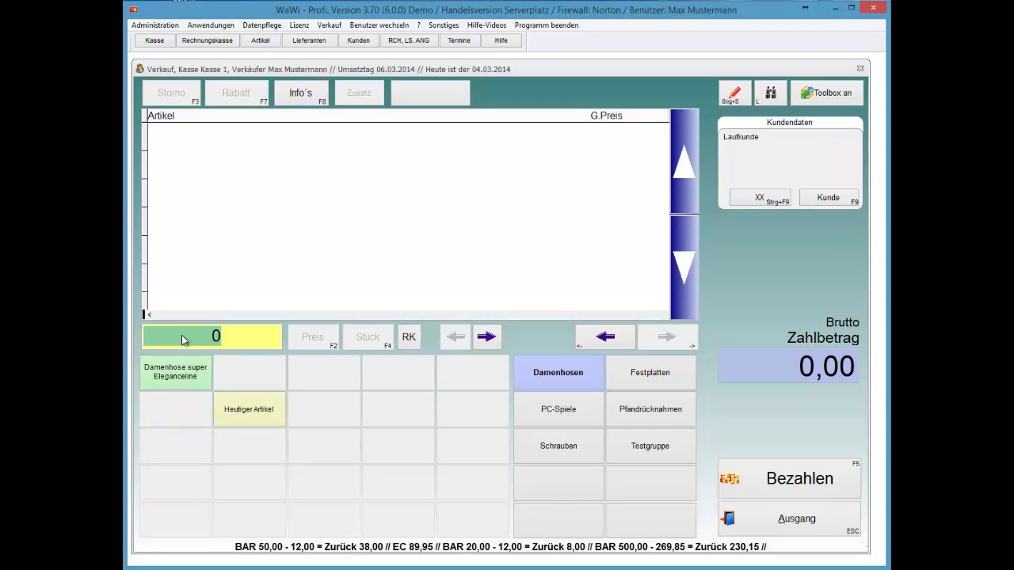
- Leave the sales screen and start the daily closing of Kasse 1 for 06.03.2014
{"action": "key", "text": "Escape"}
{"action": "key", "text": "Down"}
{"action": "key", "text": "Return"}
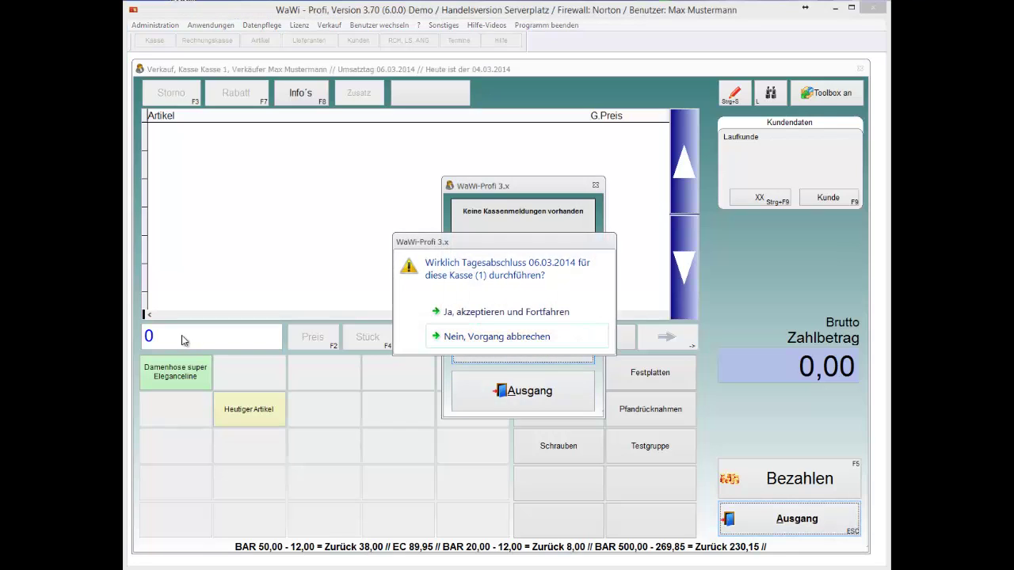
{"action": "key", "text": "Return"}
{"action": "key", "text": "Return"}
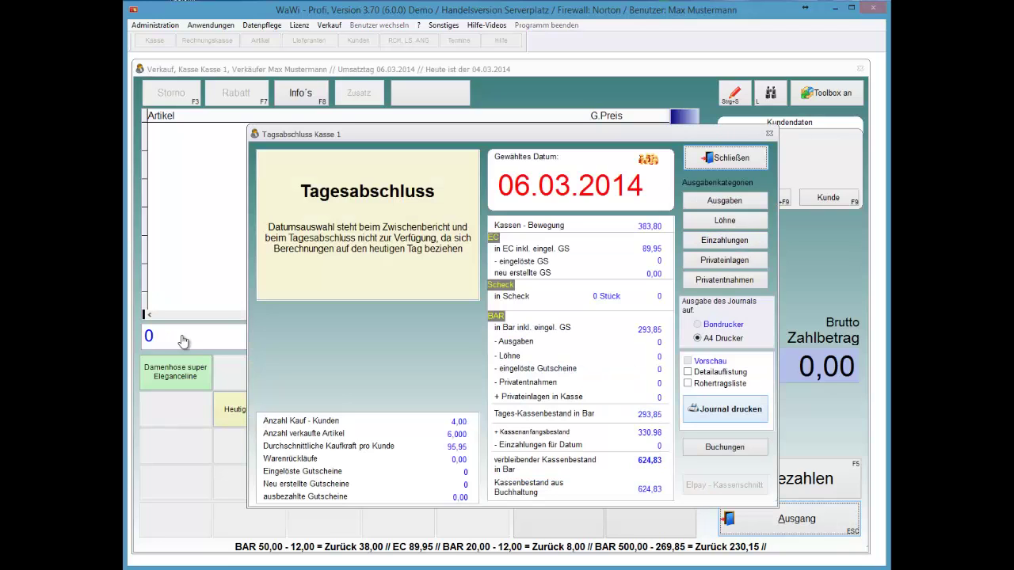
- Print the daily closing journal for 06.03.2014 and complete the closing
{"action": "key", "text": "alt+j"}
{"action": "key", "text": "Tab"}
{"action": "key", "text": "Return"}
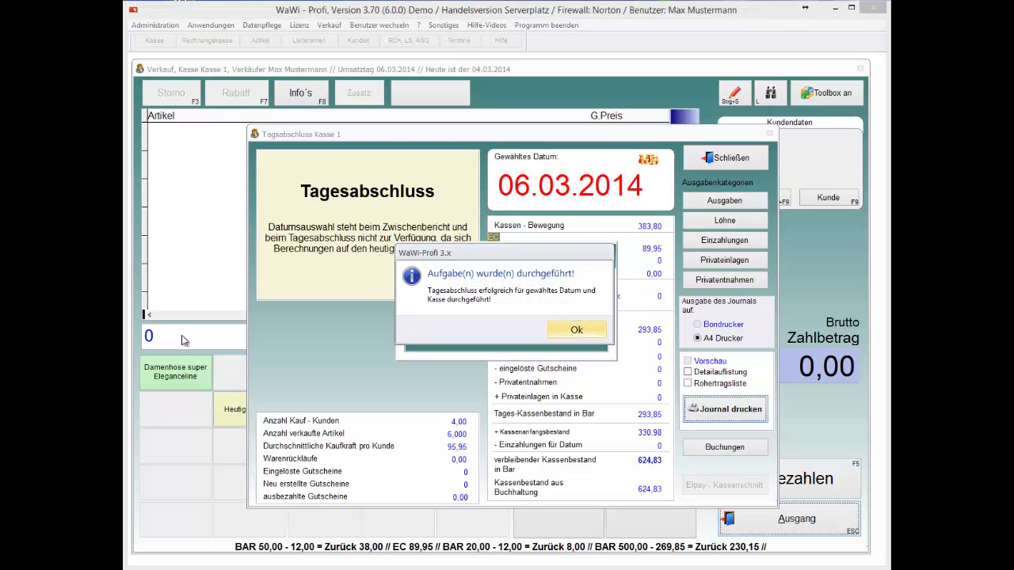
{"action": "key", "text": "Return"}
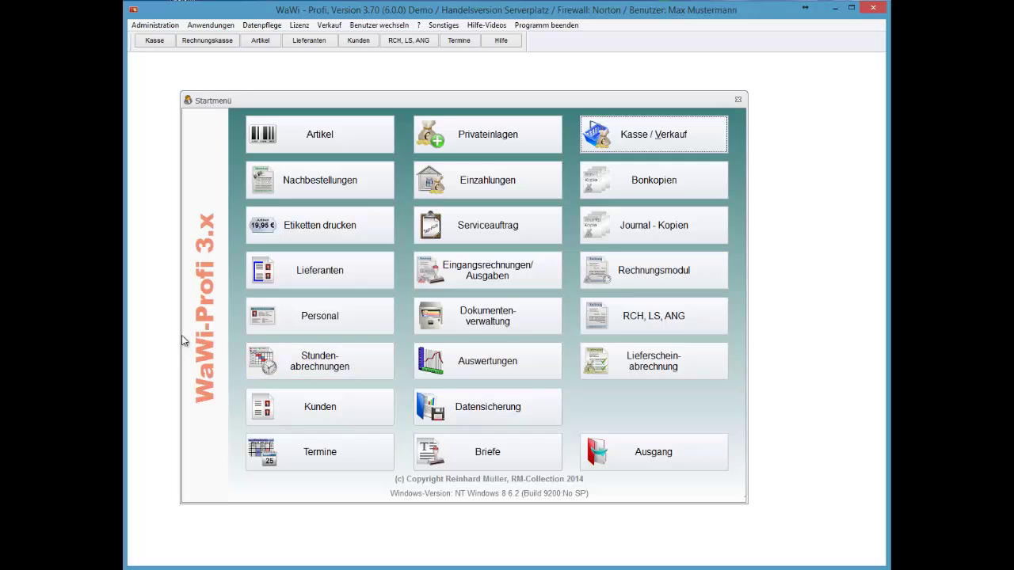
- Open the journal copies, examine the closing figures for 06.03.2014 and 07.03.2014, and return to the start menu
{"action": "key", "text": "Down"}
{"action": "key", "text": "Down"}
{"action": "key", "text": "Return"}
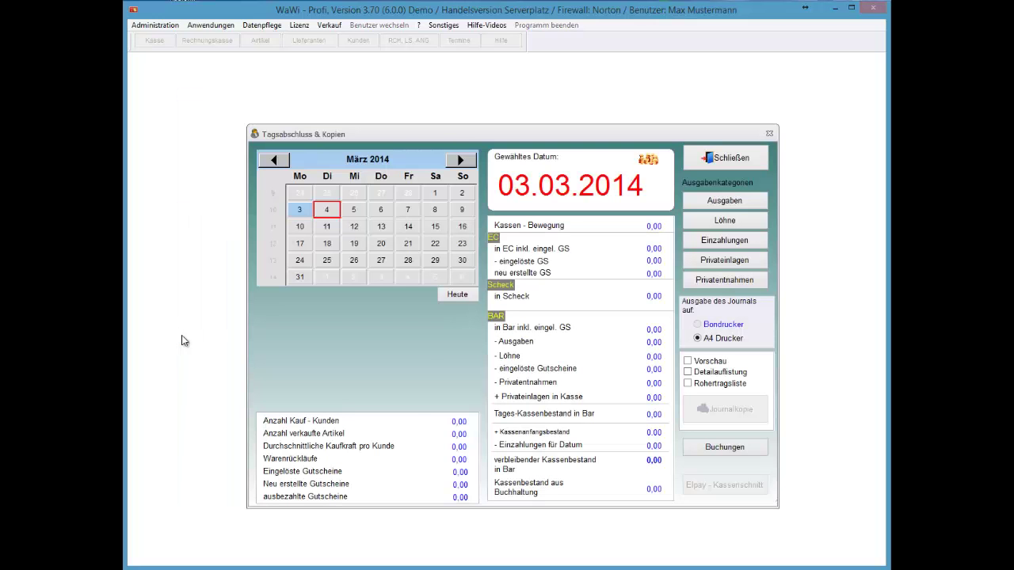
{"action": "key", "text": "Right"}
{"action": "key", "text": "Right"}
{"action": "key", "text": "Right"}
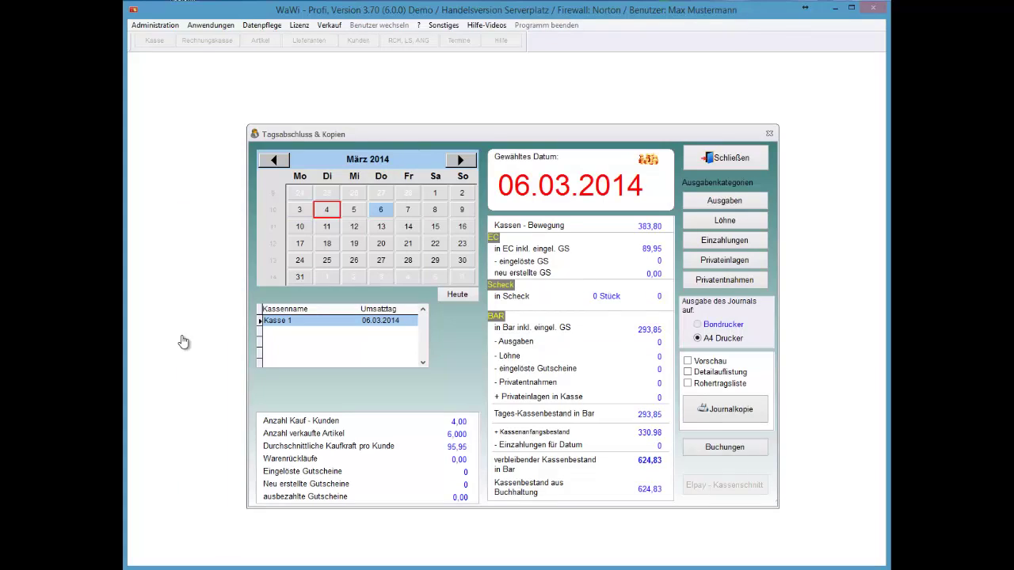
{"action": "key", "text": "Right"}
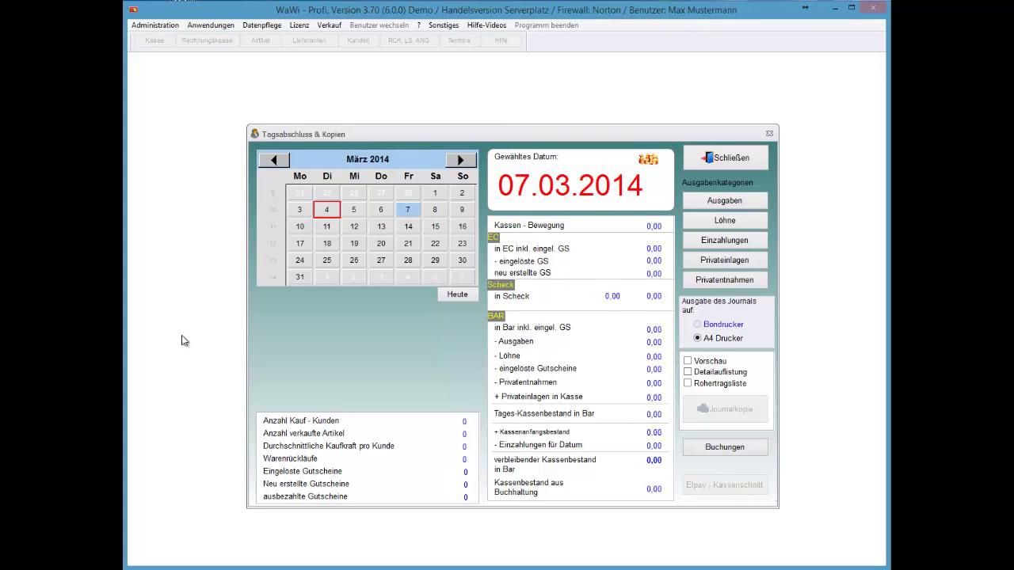
{"action": "key", "text": "Escape"}
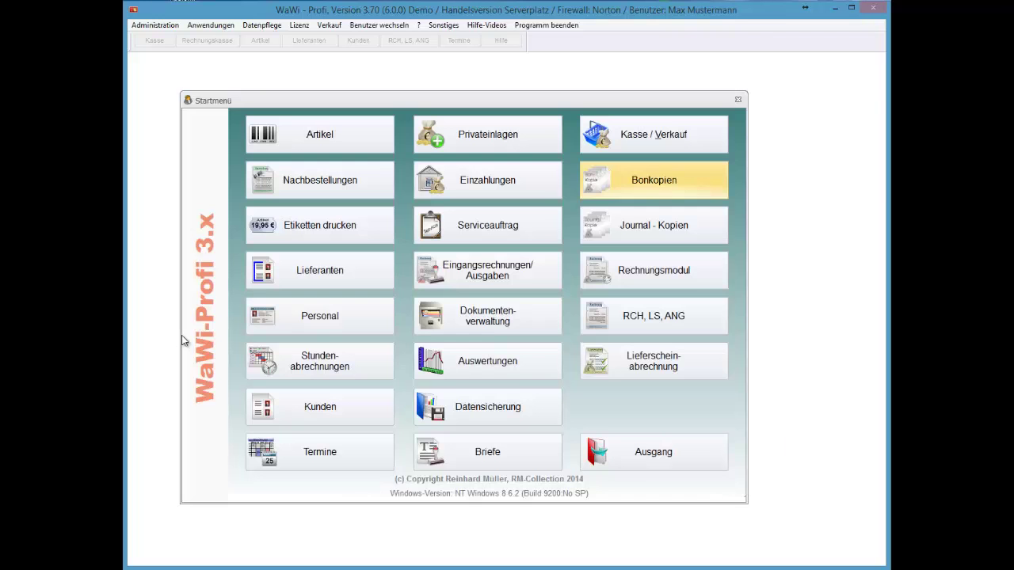
- Open the cash register with the preselected salesperson and proceed to the new sales day selection
{"action": "key", "text": "Up"}
{"action": "key", "text": "Return"}
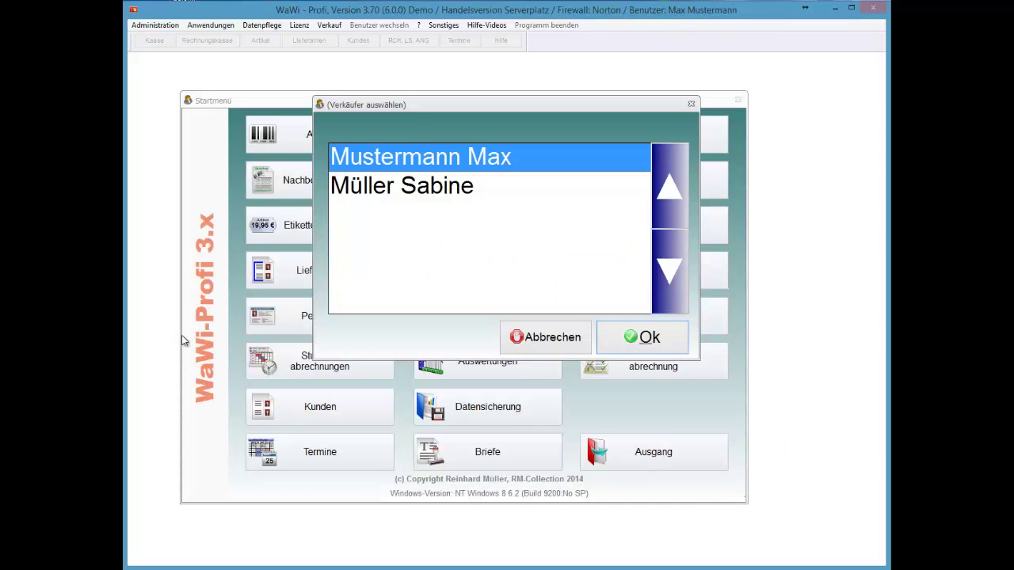
{"action": "key", "text": "Return"}
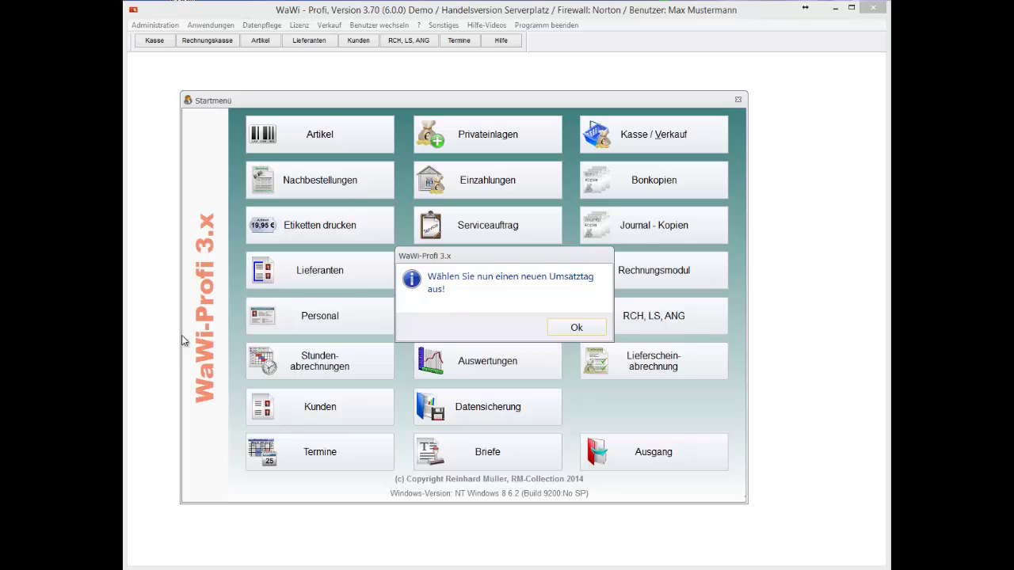
{"action": "key", "text": "Return"}
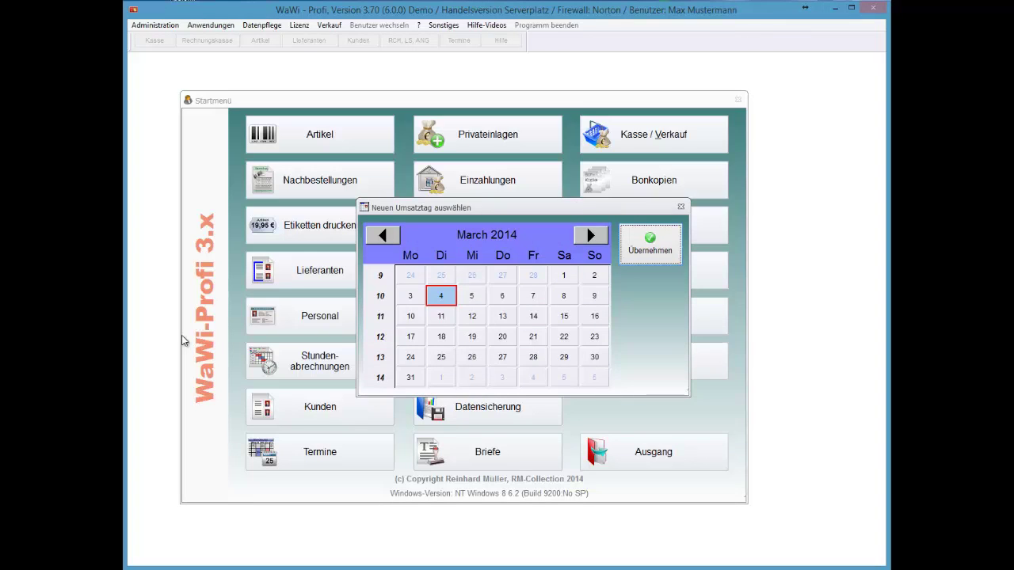
- Try to use the already closed 6 March 2014 as the new sales day
{"action": "key", "text": "Right"}
{"action": "key", "text": "Right"}
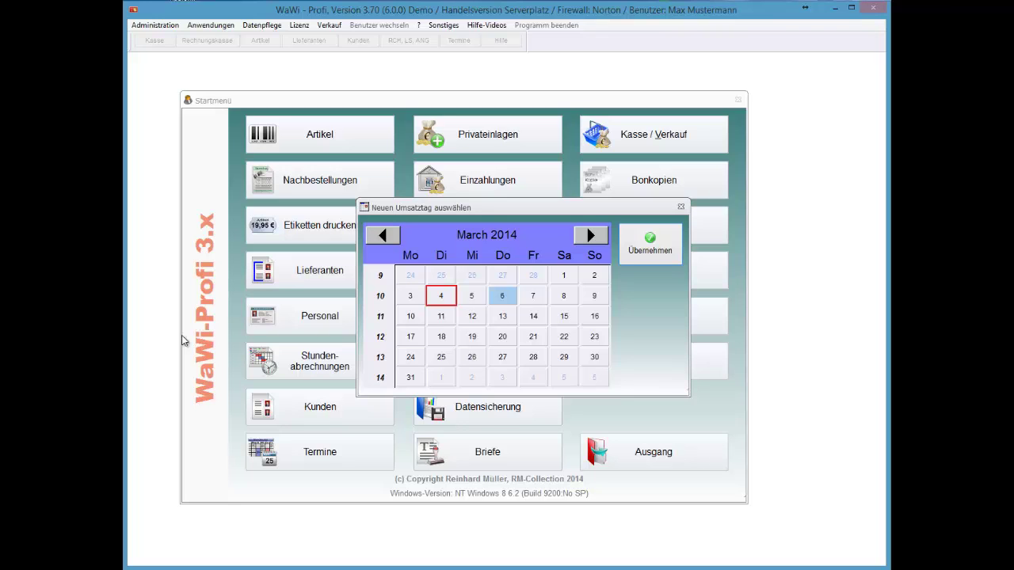
{"action": "key", "text": "Tab"}
{"action": "key", "text": "Return"}
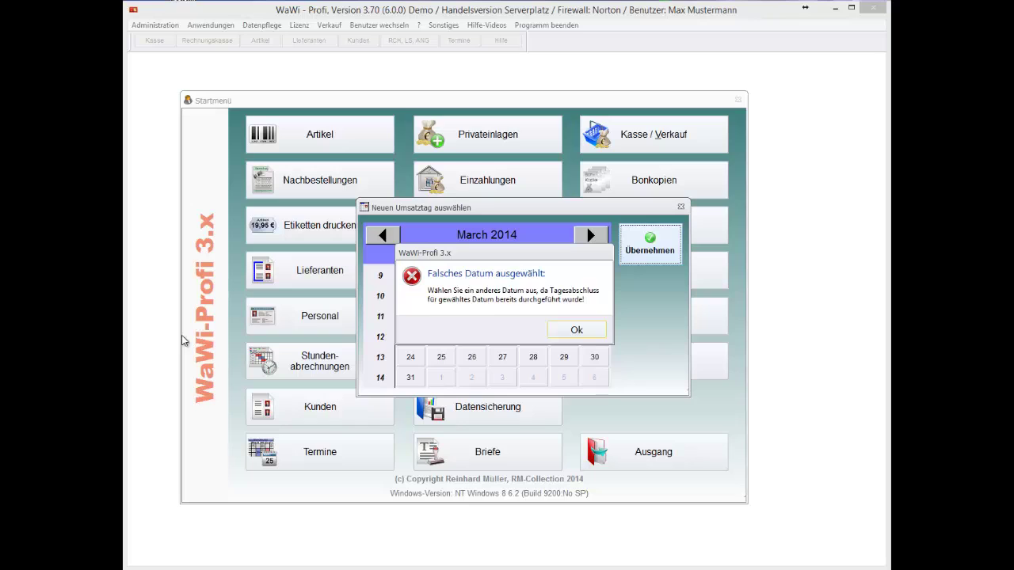
{"action": "key", "text": "Return"}
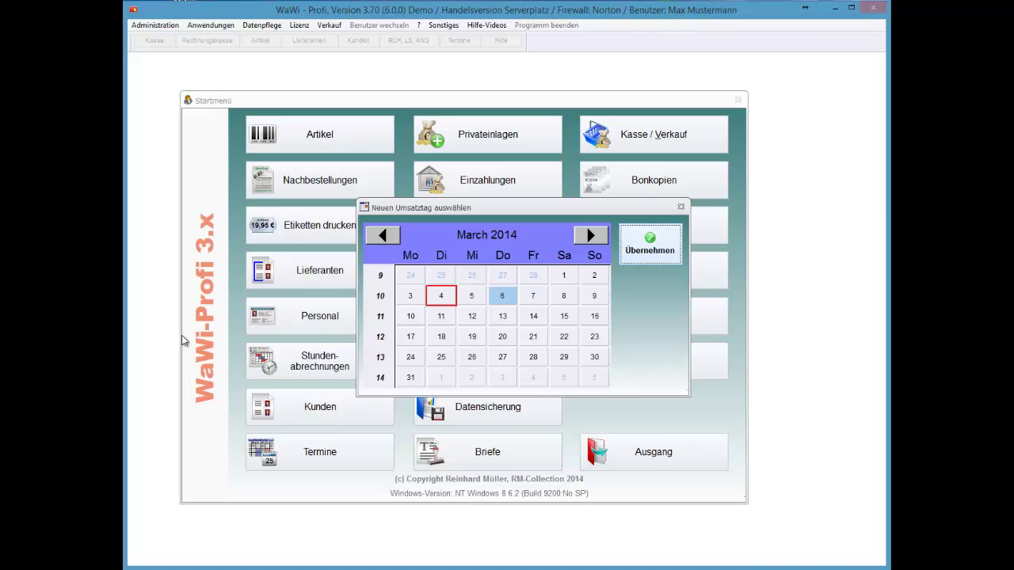
- Try to use 3 March 2014, a date before the last closing, as the new sales day
{"action": "key", "text": "Left"}
{"action": "key", "text": "Left"}
{"action": "key", "text": "Left"}
{"action": "key", "text": "Tab"}
{"action": "key", "text": "Return"}
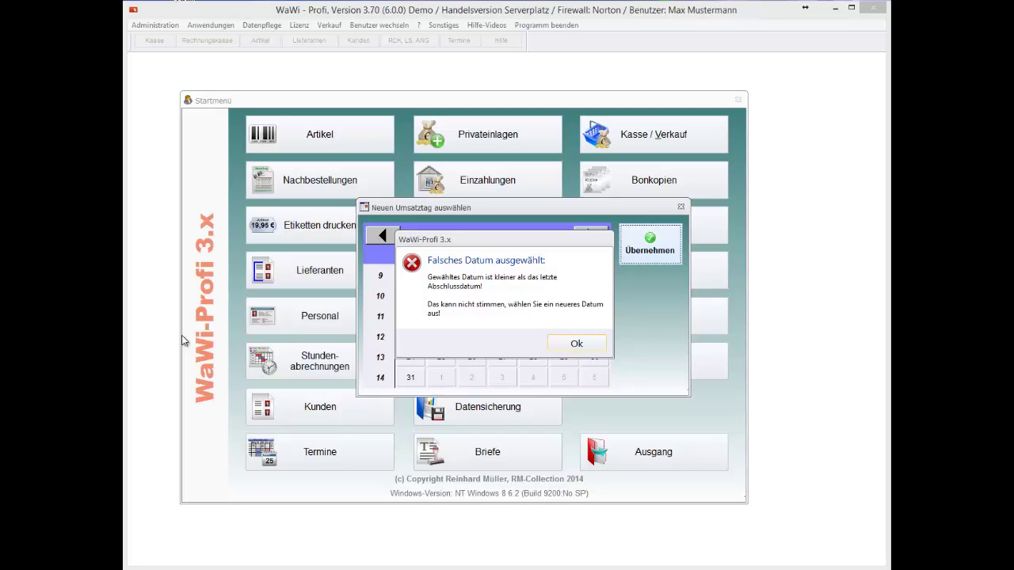
{"action": "key", "text": "Return"}
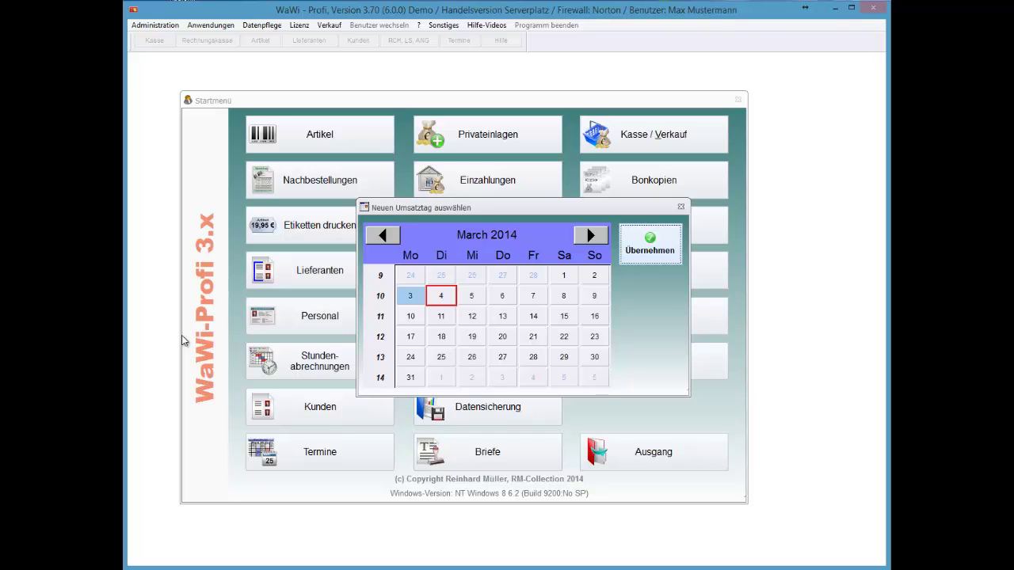
- Set the new sales day to 7 March 2014 and confirm it
{"action": "key", "text": "Tab"}
{"action": "key", "text": "Right"}
{"action": "key", "text": "Right"}
{"action": "key", "text": "Right"}
{"action": "key", "text": "Right"}
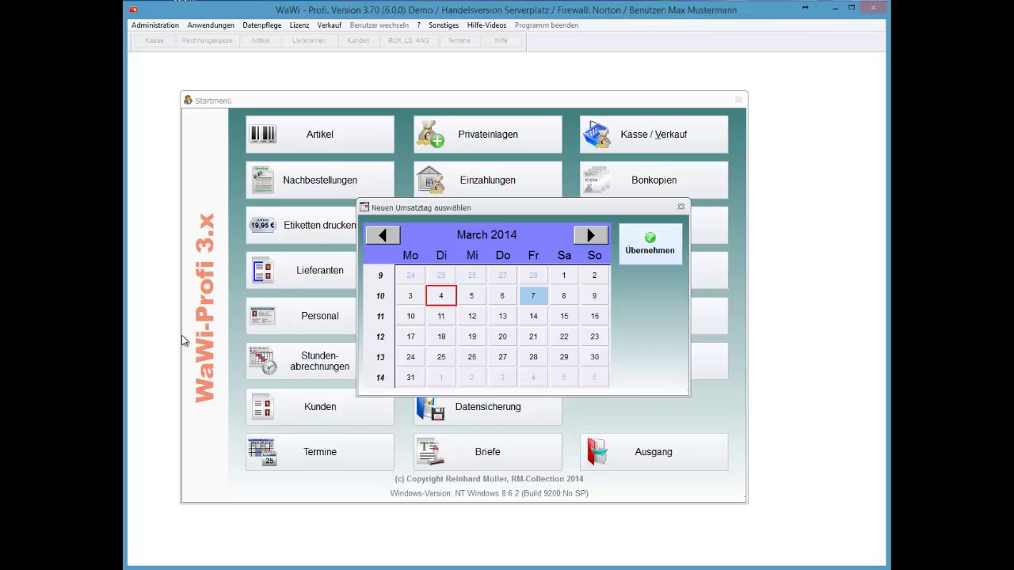
{"action": "key", "text": "Tab"}
{"action": "key", "text": "Return"}
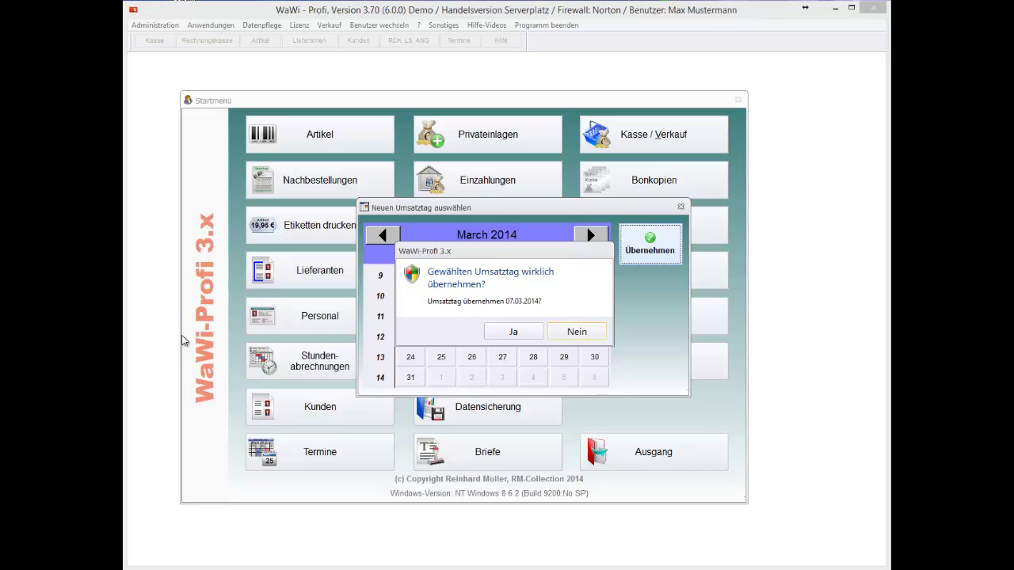
{"action": "key", "text": "Left"}
{"action": "key", "text": "Return"}
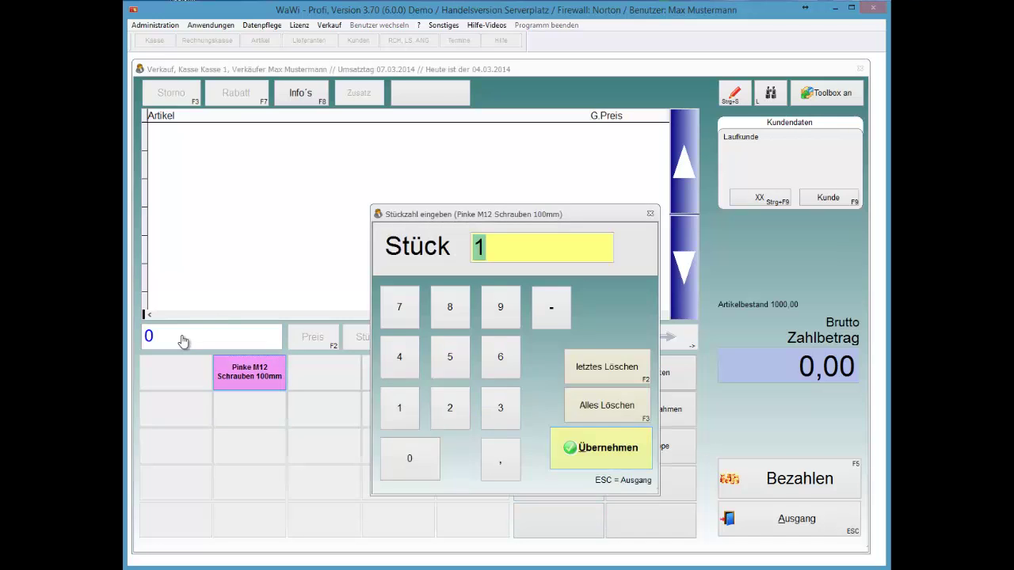
- Sell one "Pinke M12 Schrauben 100mm" in cash with 50 received, without printing a receipt
{"action": "key", "text": "Return"}
{"action": "key", "text": "F5"}
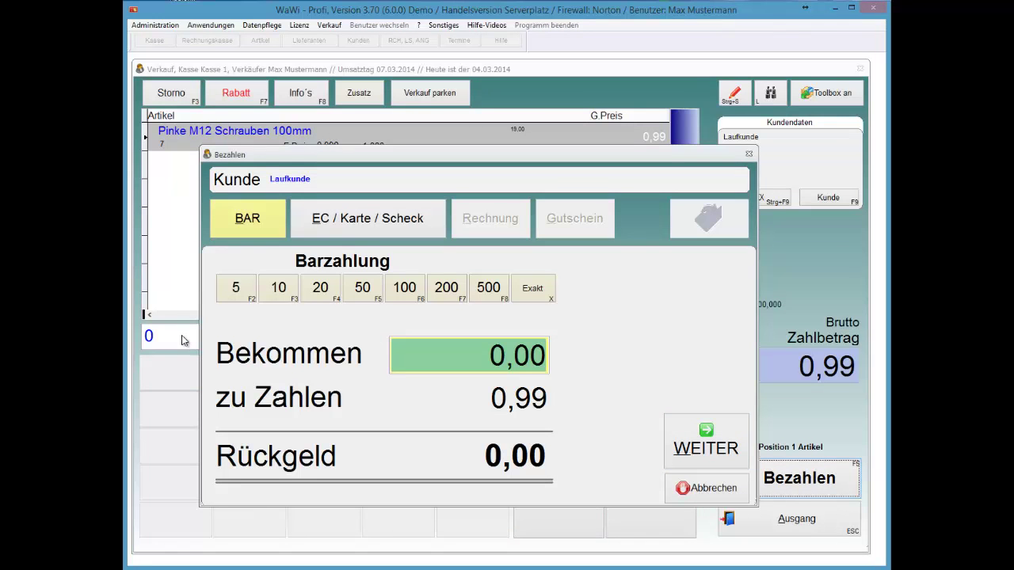
{"action": "key", "text": "F5"}
{"action": "key", "text": "Return"}
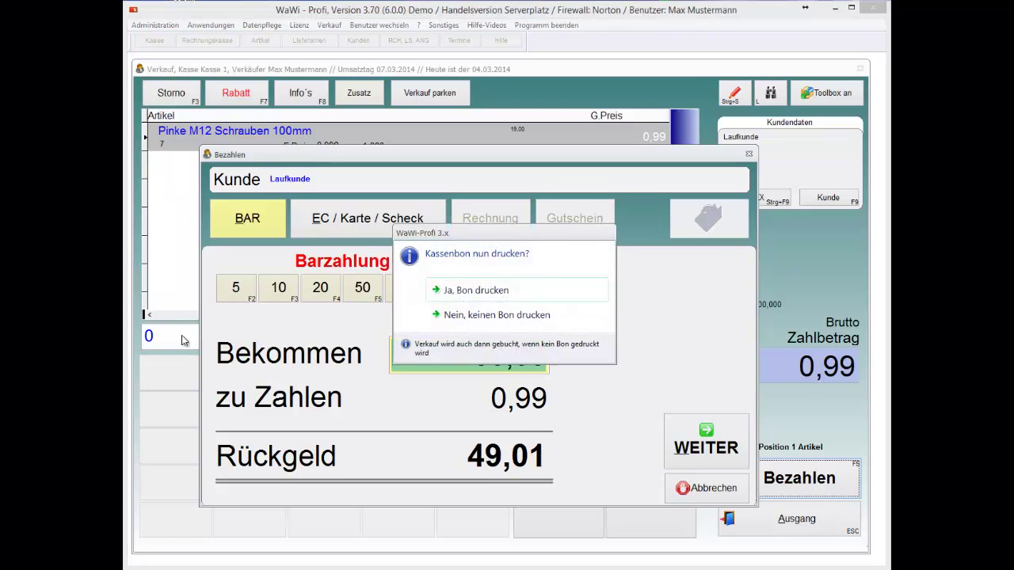
{"action": "key", "text": "Down"}
{"action": "key", "text": "Return"}
- Open the receipt copies, examine the screw sale dated 07.03.2014, and close them
{"action": "key", "text": "F12"}
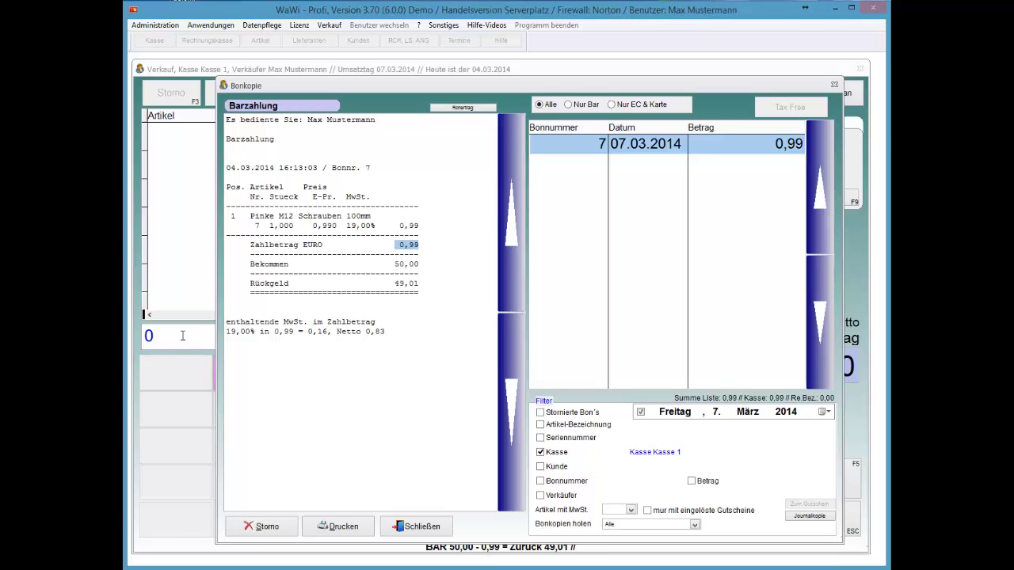
{"action": "key", "text": "Return"}
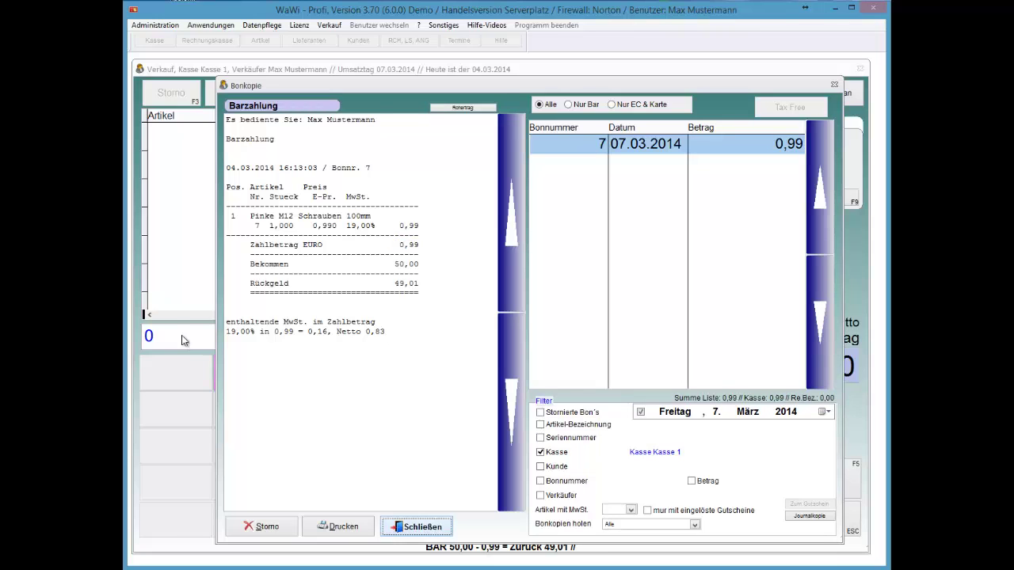